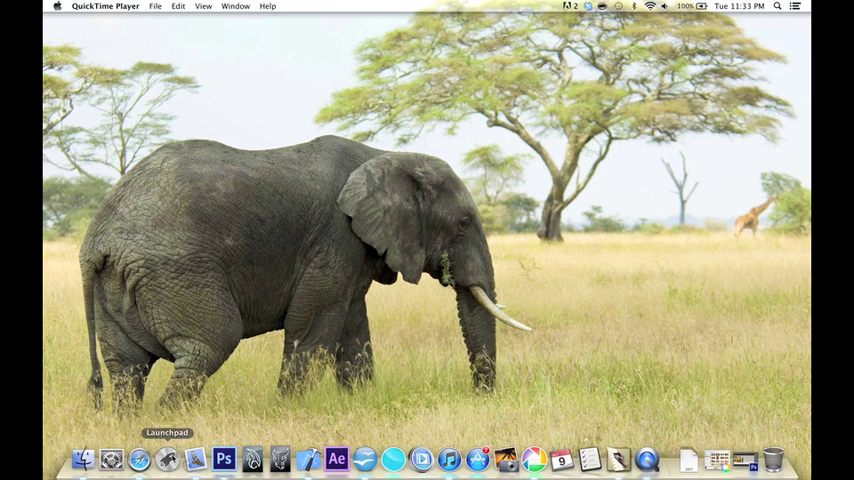
Step: Open Launchpad from the Dock to show the installed-applications grid
click(167, 459)
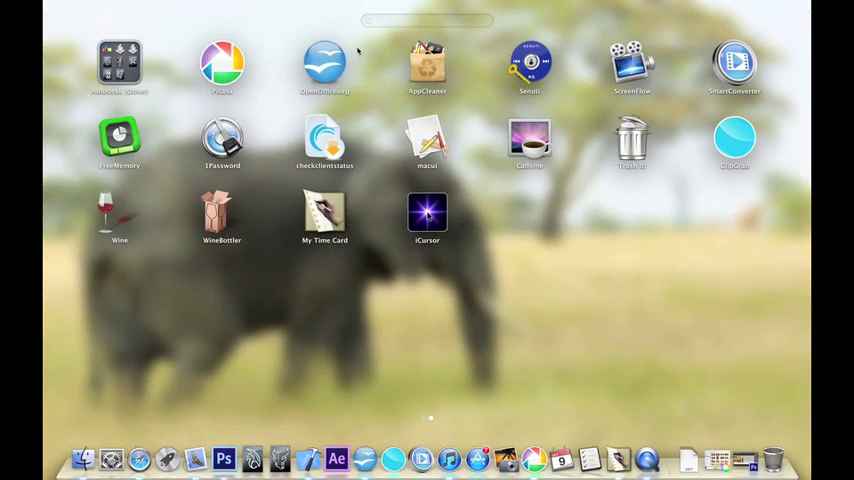
Step: Scan Caffeine in AppCleaner, finding 2 related files (319 KB), then close without deleting
click(425, 72)
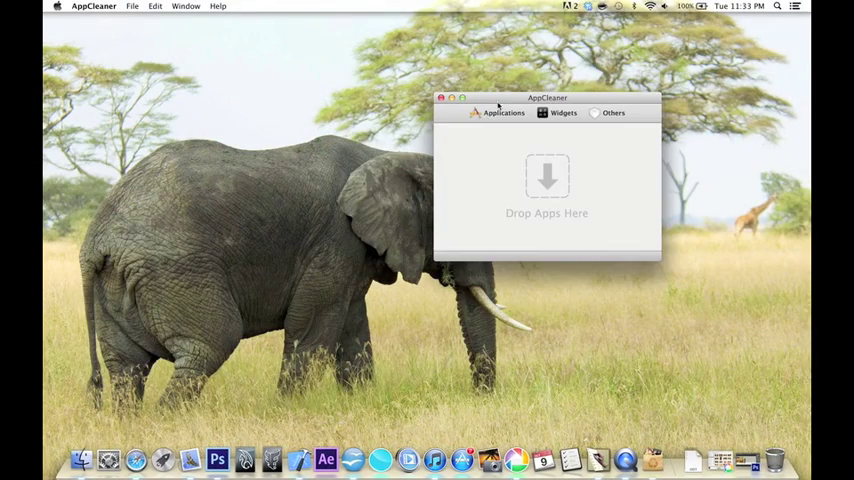
drag(501, 103, 471, 108)
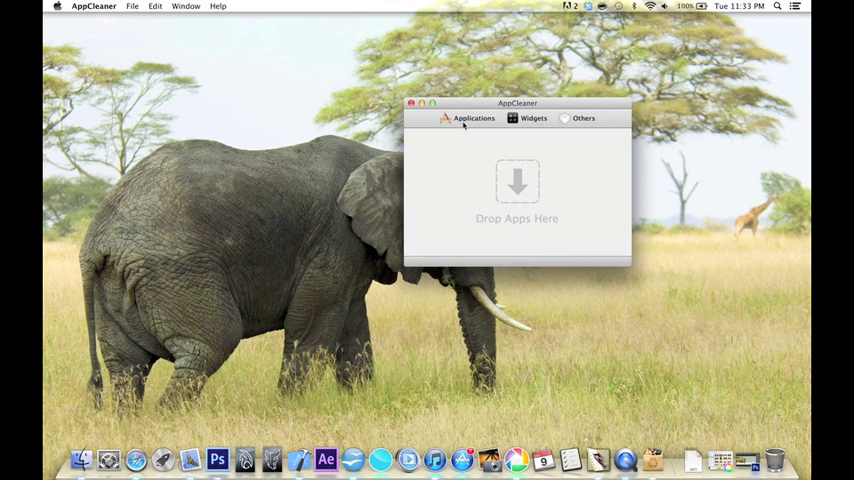
click(463, 120)
scroll(464, 211, down, 5)
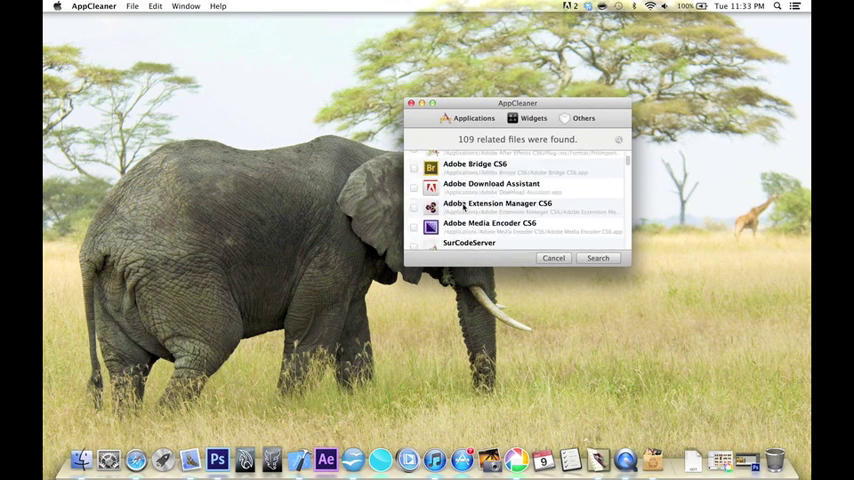
scroll(460, 214, down, 2)
scroll(455, 218, down, 4)
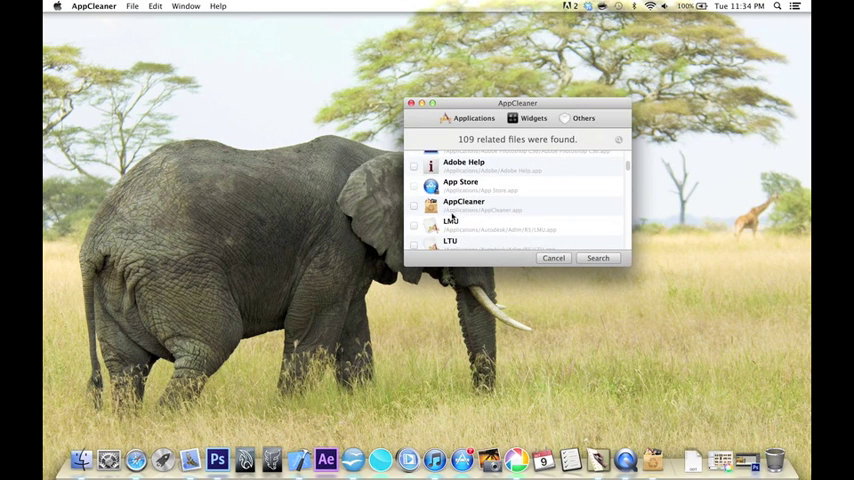
scroll(452, 216, down, 2)
scroll(442, 215, down, 5)
scroll(440, 215, down, 4)
scroll(440, 217, down, 3)
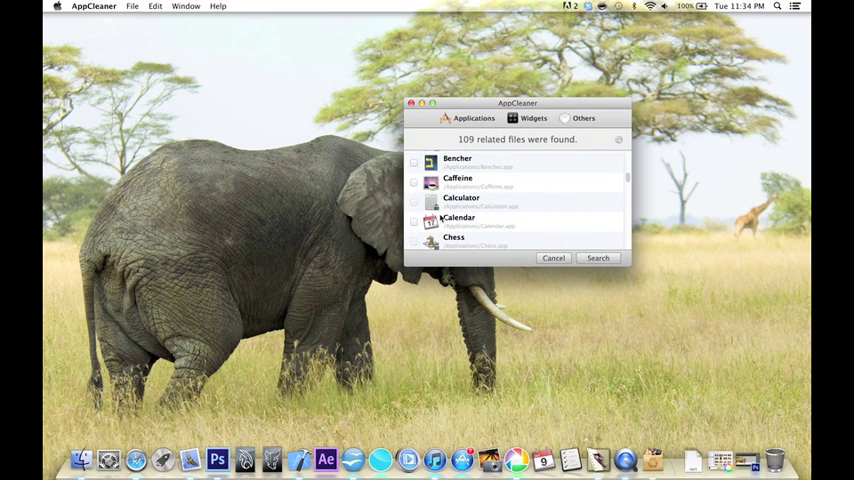
click(414, 182)
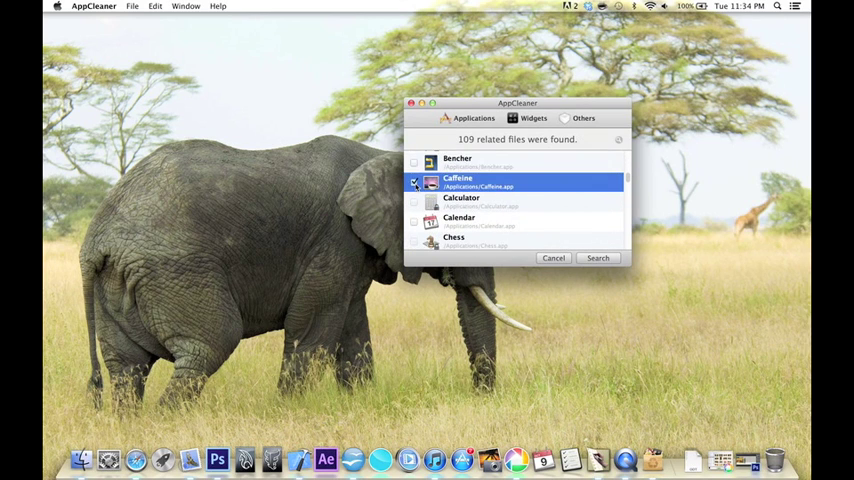
click(593, 259)
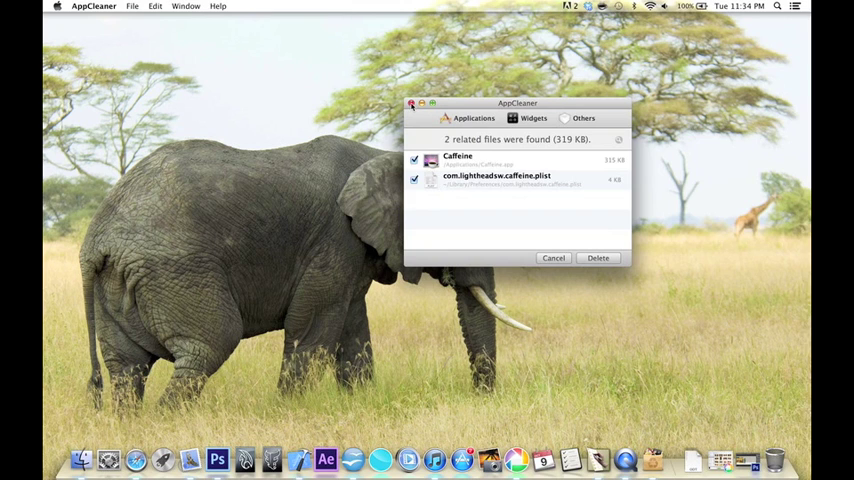
click(411, 104)
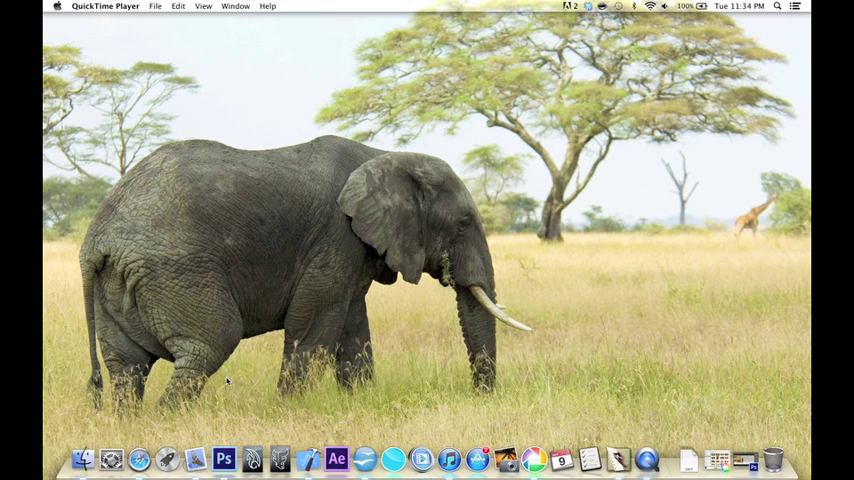
Step: Launch Trash It! and drag the downloaded document from the Downloads stack into the Trash
click(167, 459)
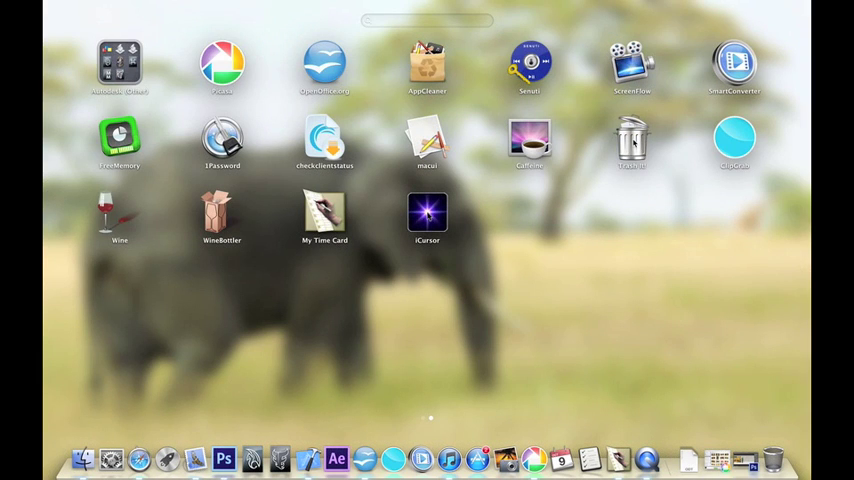
click(633, 143)
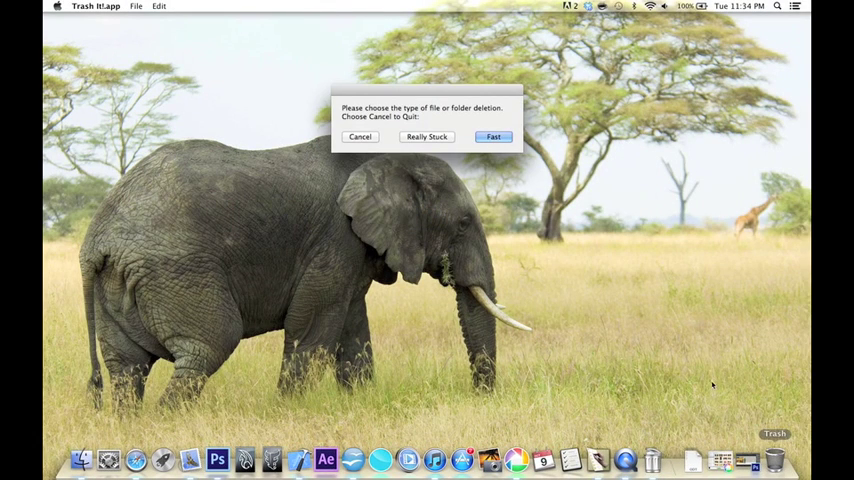
click(694, 465)
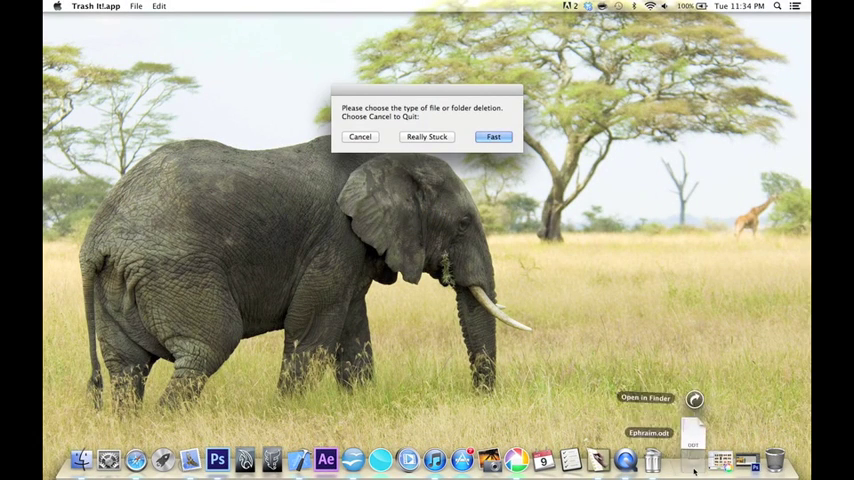
drag(693, 432, 775, 458)
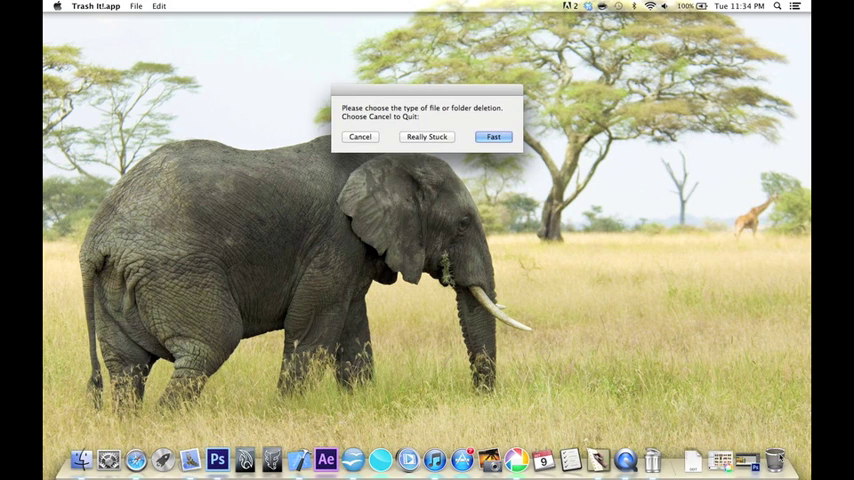
Step: Force-empty the Trash in Fast mode, authorising with the account password
click(494, 137)
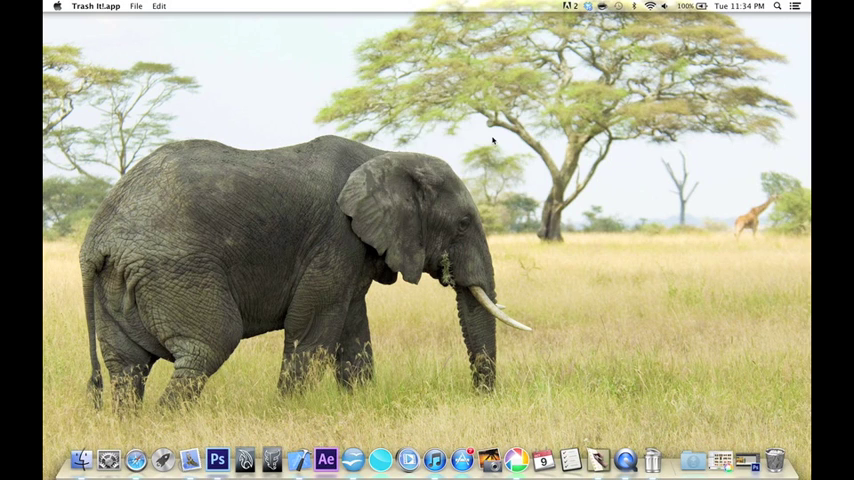
text(••)
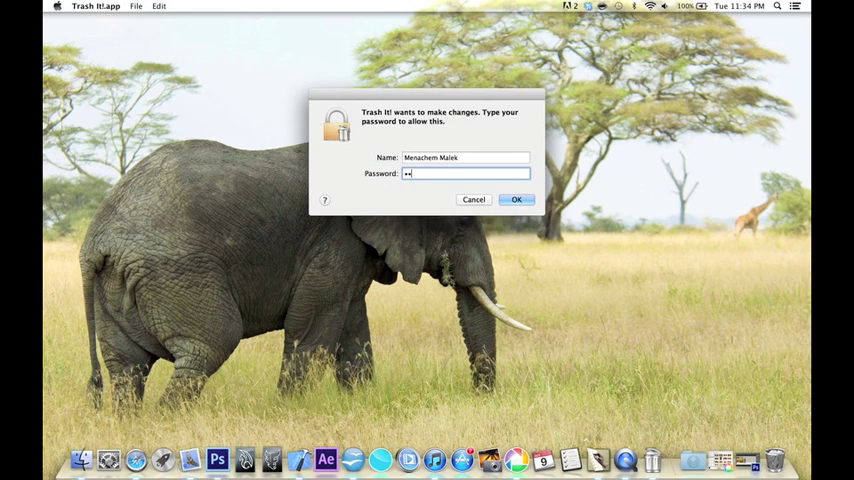
text(••••••)
key(Return)
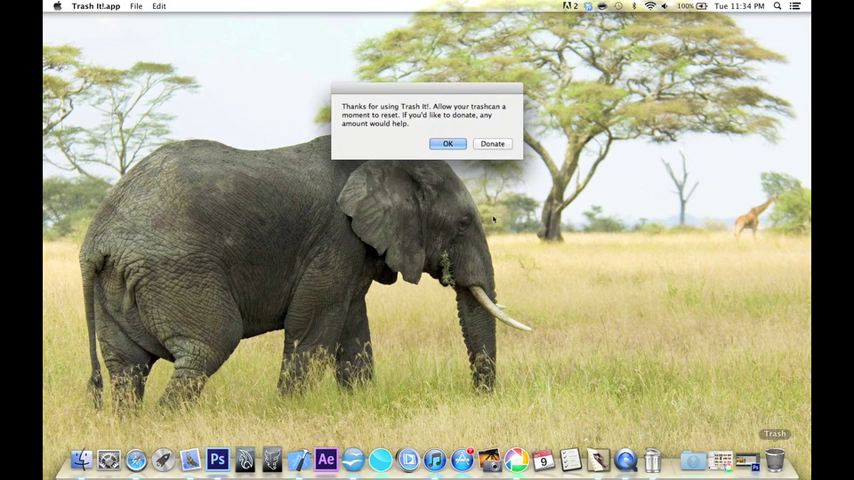
click(448, 144)
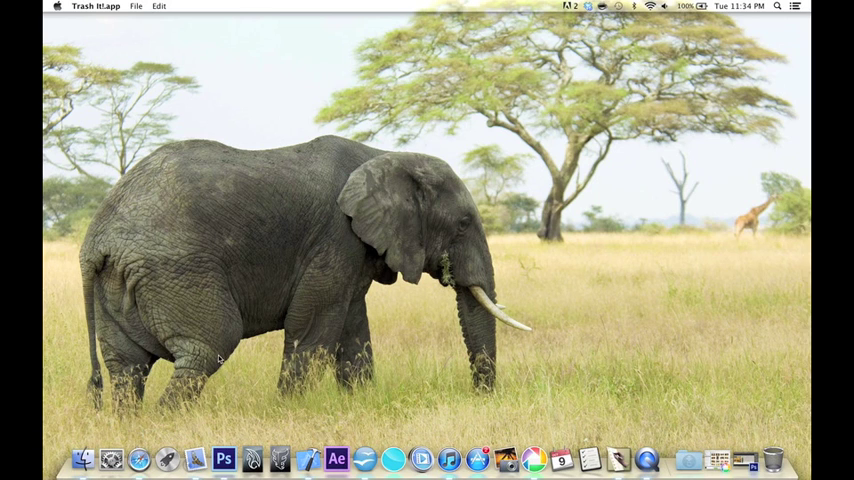
click(167, 459)
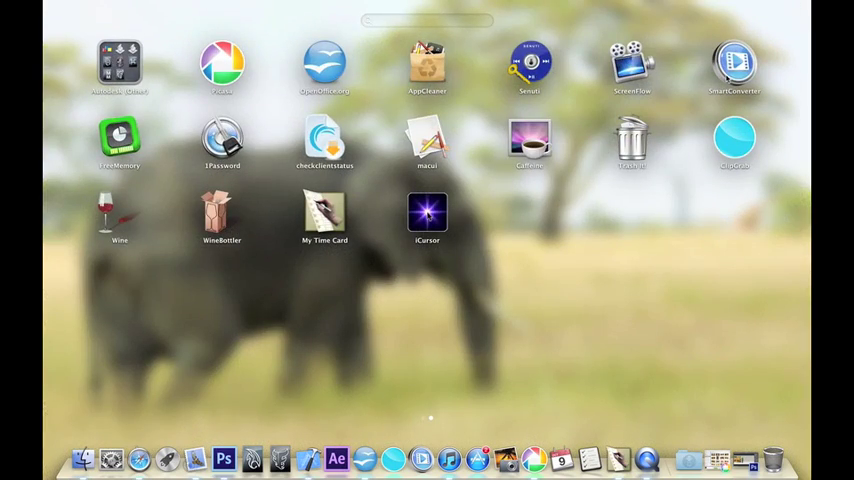
Step: Launch SmartConverter, close its drop-a-file window, and return to Launchpad
click(735, 62)
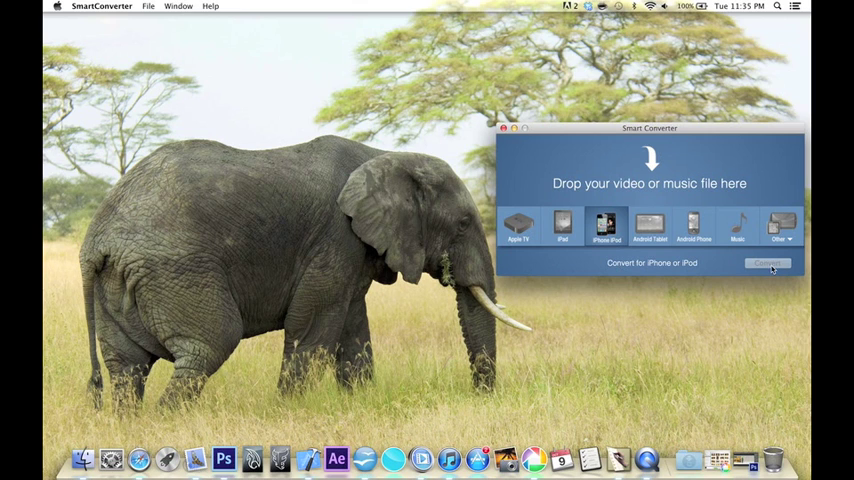
click(503, 129)
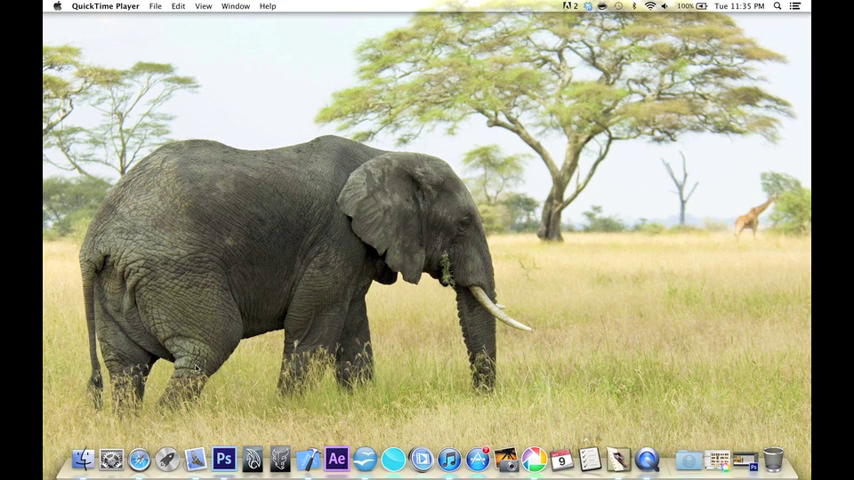
click(166, 458)
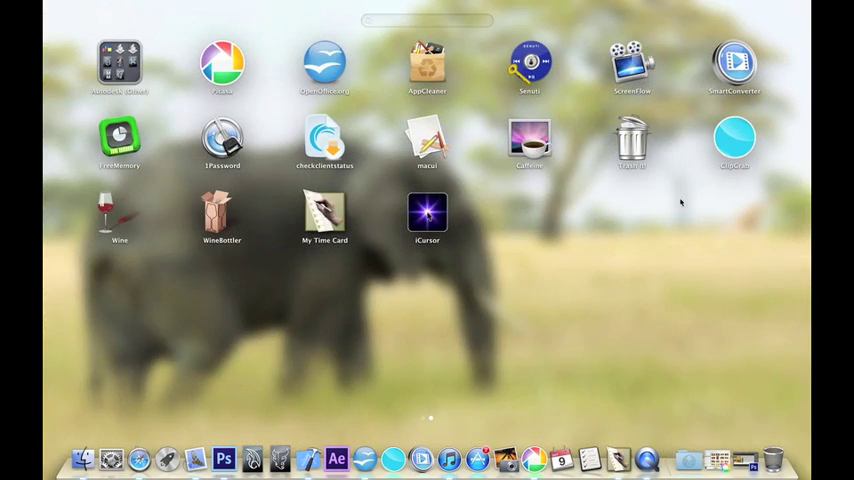
Step: Launch ClipGrab and pick 'Charlie bit my finger – again!' from a YouTube search
click(727, 141)
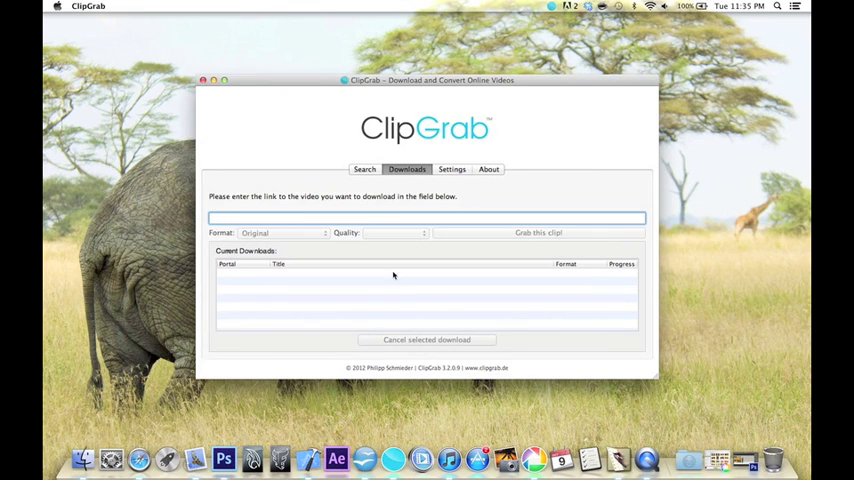
click(364, 170)
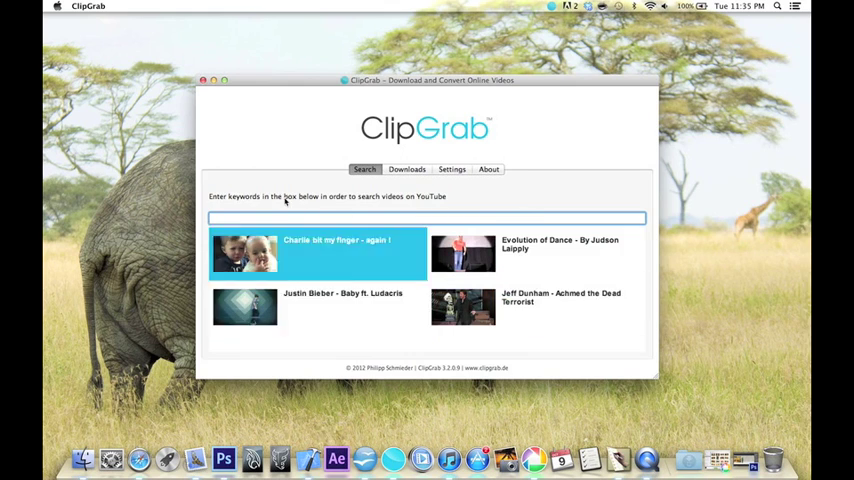
click(265, 254)
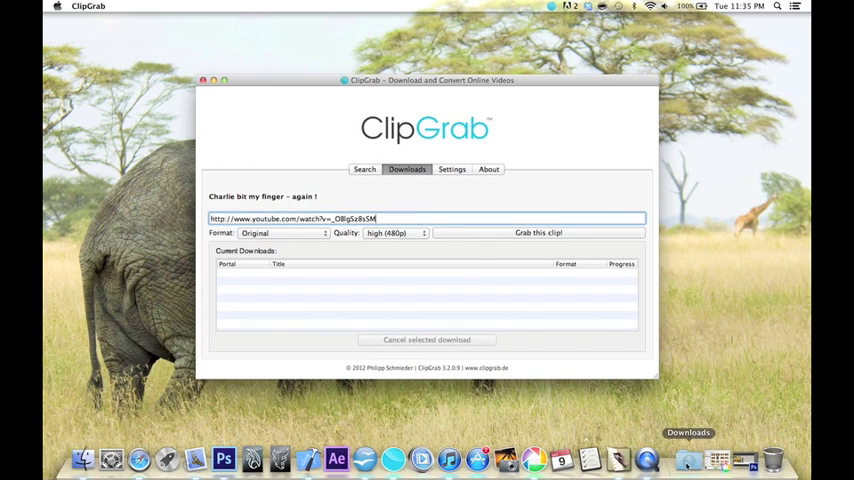
Step: Open the Downloads folder in Finder, then close the ClipGrab window
click(689, 460)
click(715, 404)
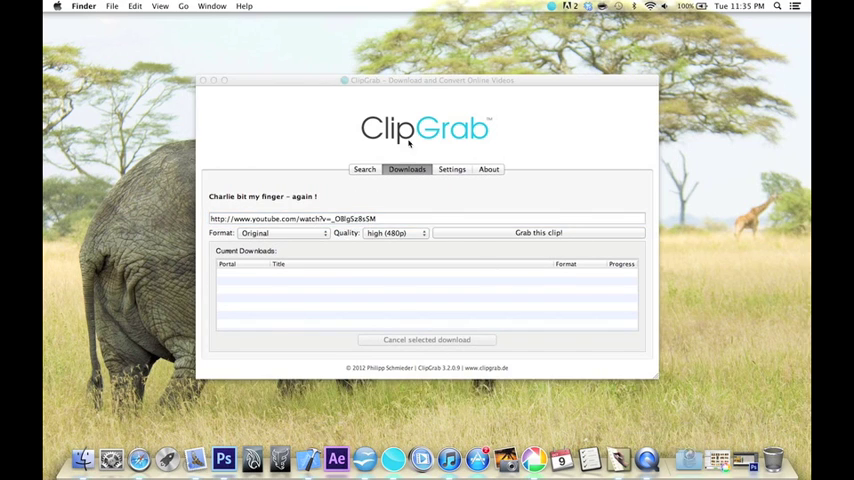
click(351, 85)
drag(351, 85, 436, 99)
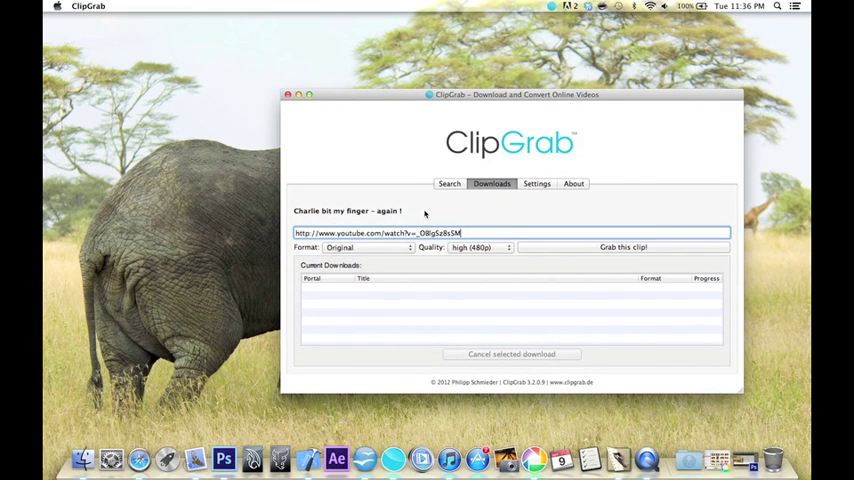
click(289, 96)
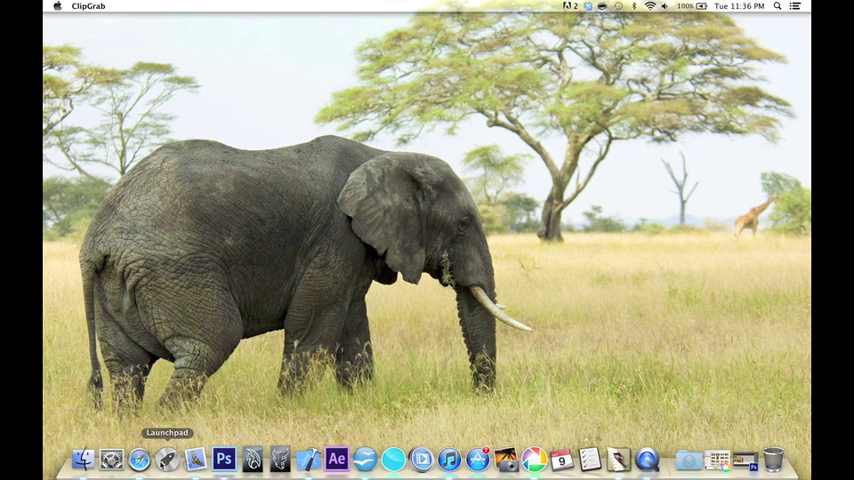
Step: Launch Senuti and finish its setup assistant, agreeing to the license
click(166, 460)
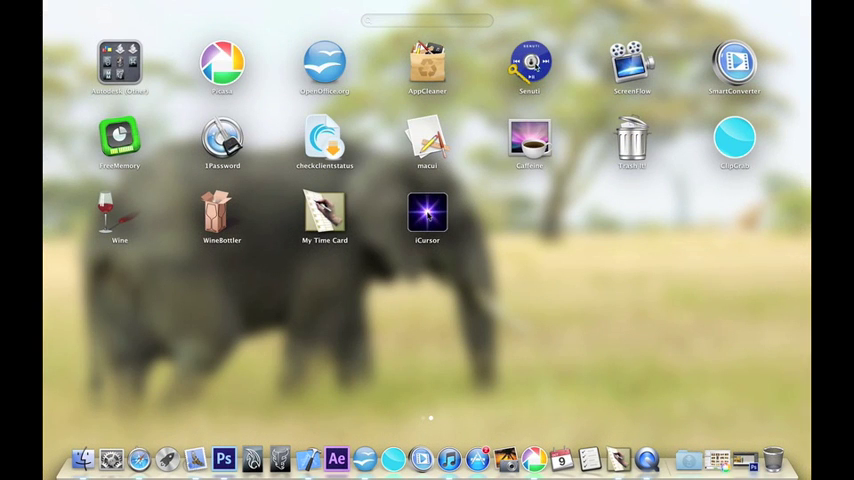
click(536, 75)
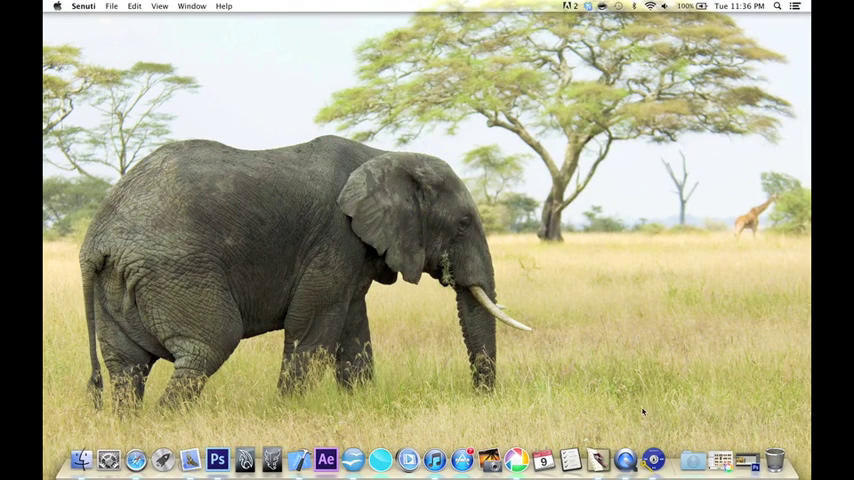
click(556, 280)
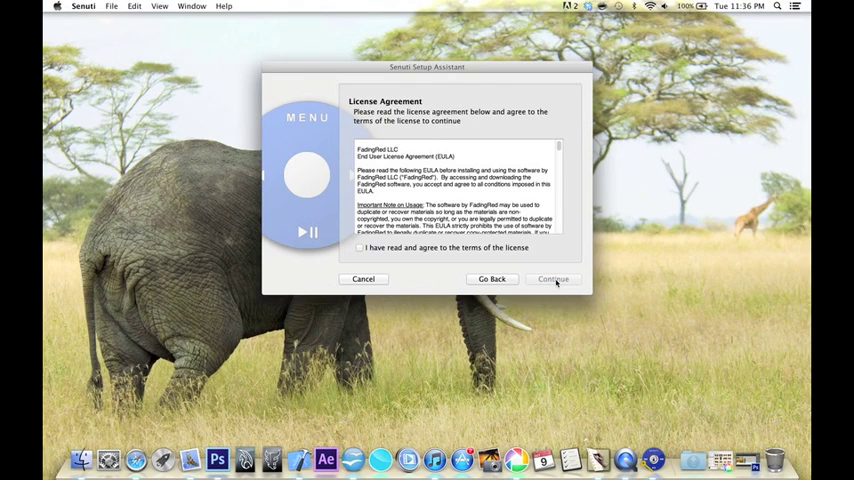
click(360, 247)
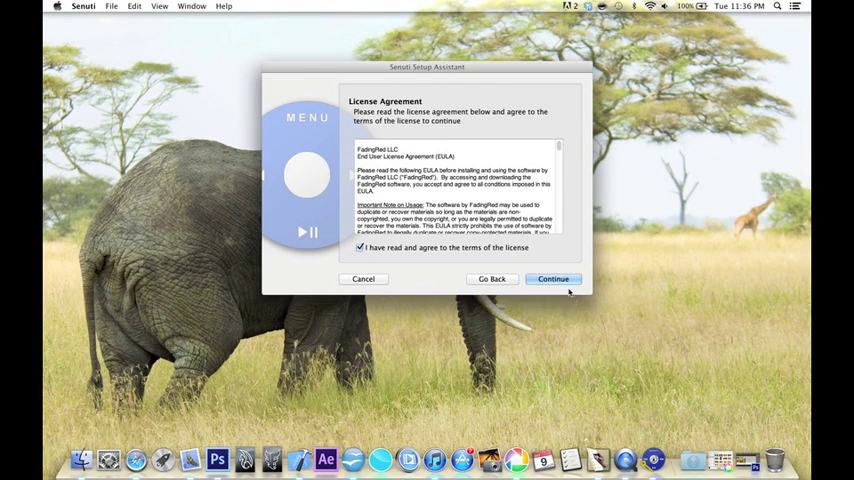
click(556, 281)
click(556, 281)
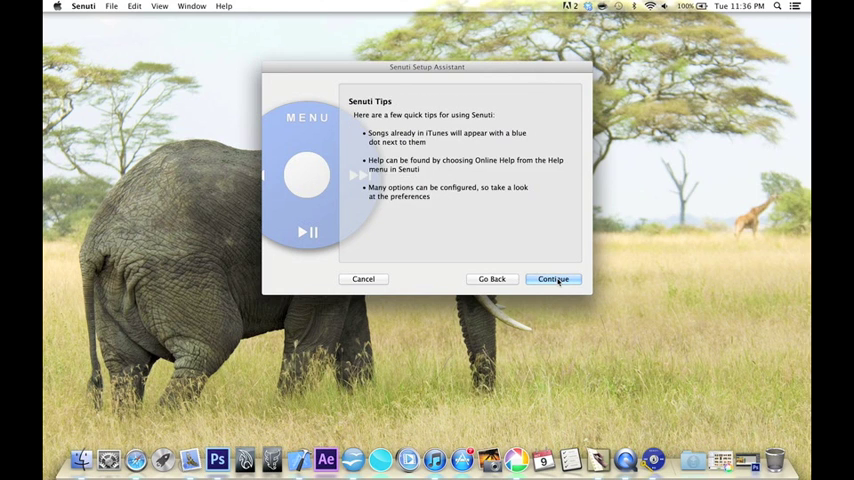
click(556, 280)
click(555, 279)
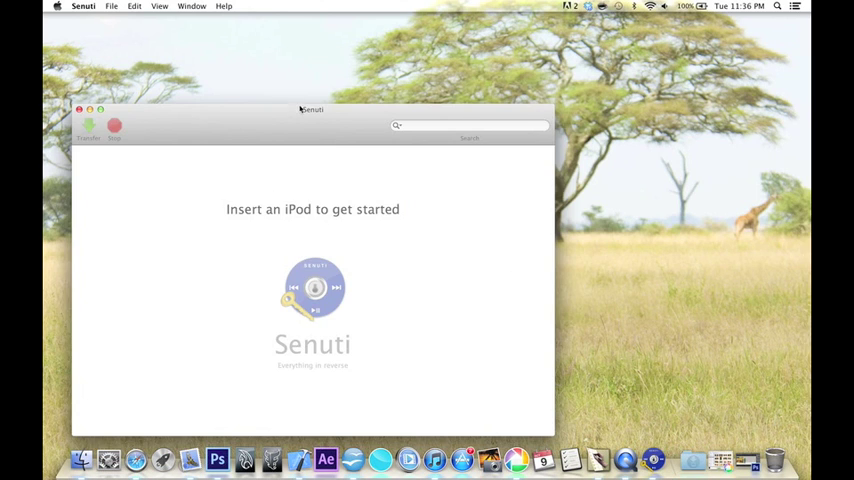
Step: Close the Senuti insert-an-iPod window and quit Senuti from its Dock menu
mouse_move(300, 109)
mouse_down()
mouse_move(387, 110)
mouse_move(511, 82)
mouse_up()
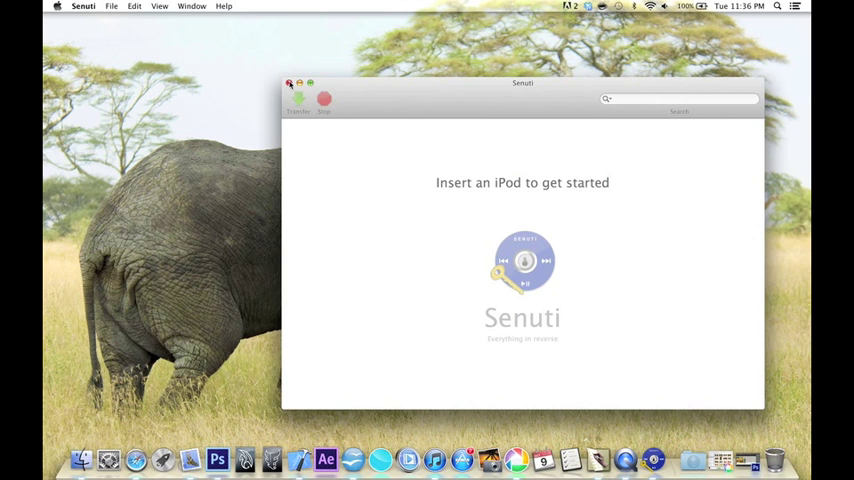
click(289, 83)
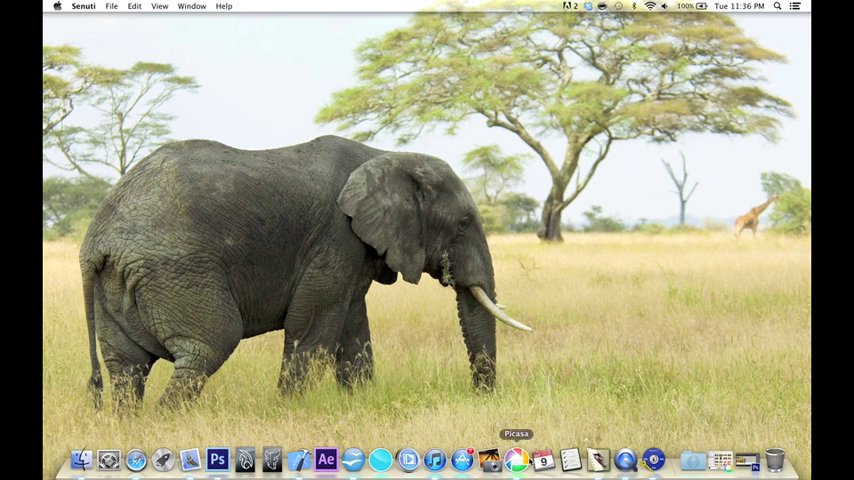
click(653, 460)
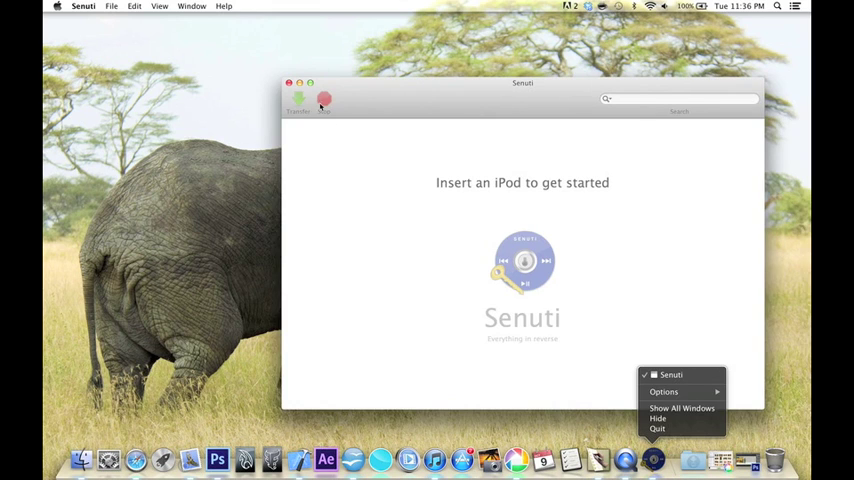
click(290, 85)
right_click(653, 460)
click(656, 430)
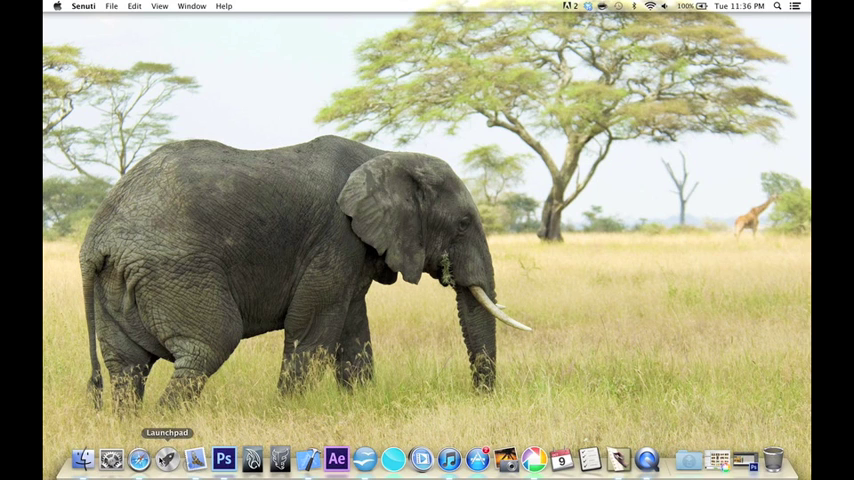
Step: Start OpenOffice.org from its icon in the Launchpad grid
click(166, 459)
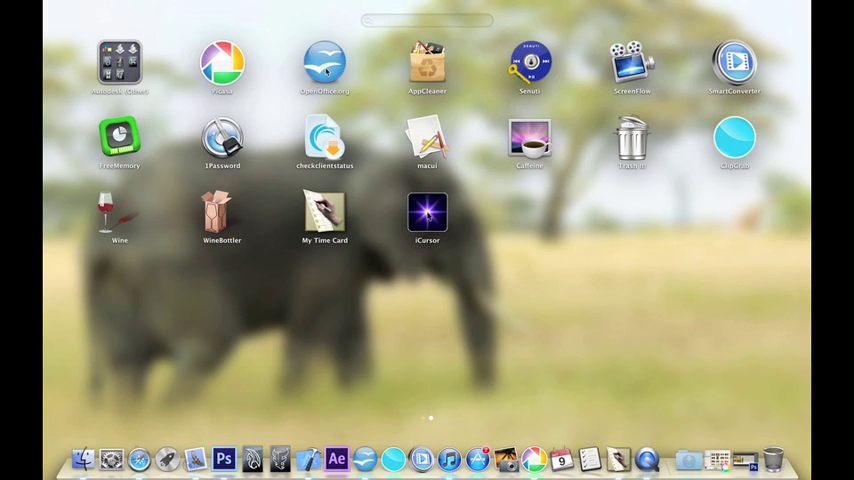
click(326, 71)
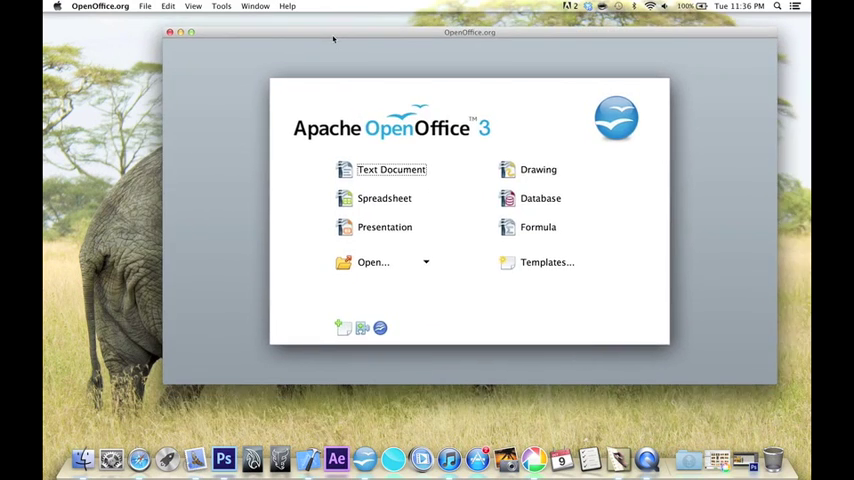
Step: Type 'Hello!!!' into a new Writer text document, then close it, discarding changes
drag(290, 51, 337, 58)
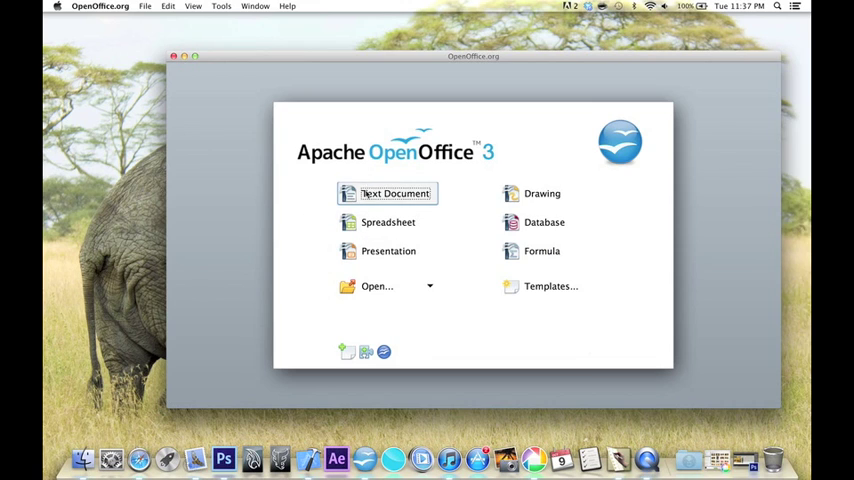
click(366, 195)
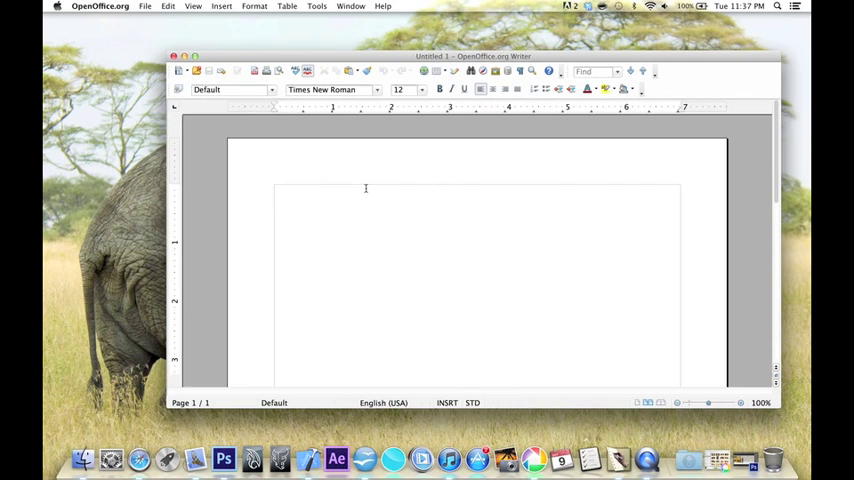
text(Hello)
text(!!!)
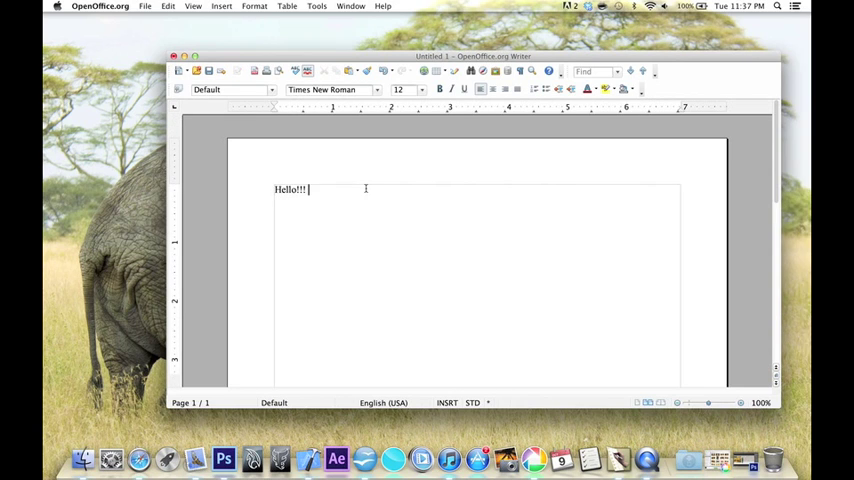
text( By)
key(BackSpace)
click(173, 56)
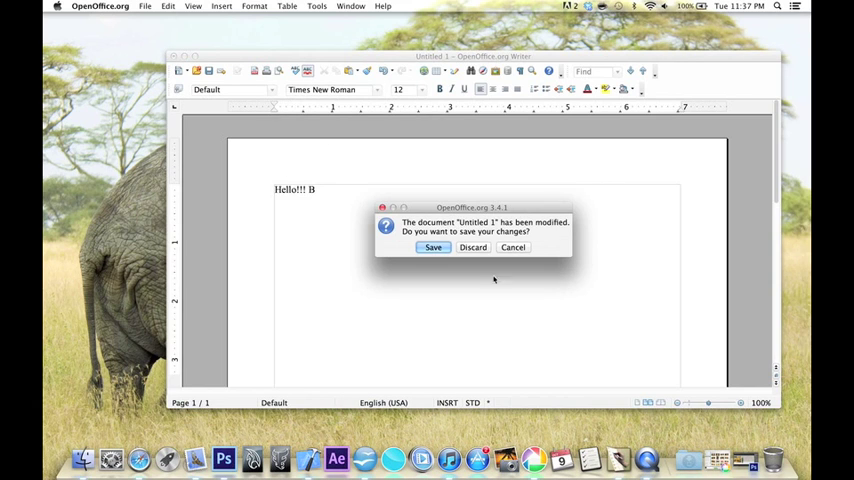
click(473, 248)
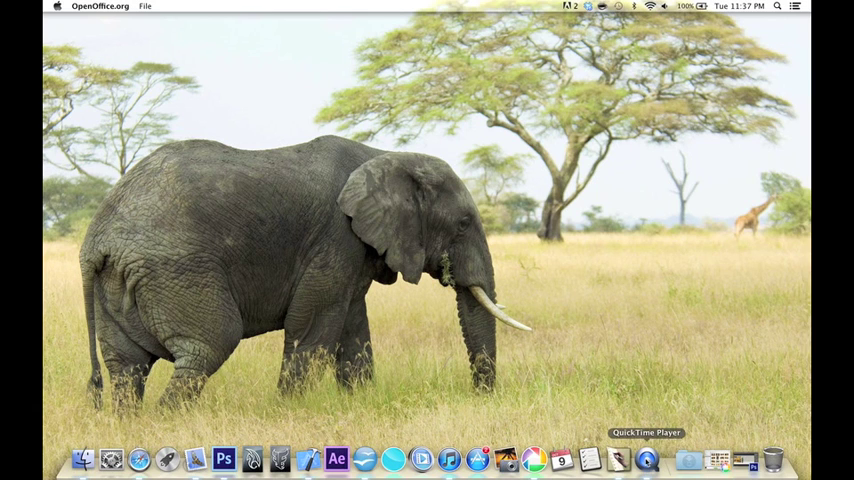
Step: View QuickTime Player's recent movies from its Dock menu, then reopen Launchpad
right_click(647, 459)
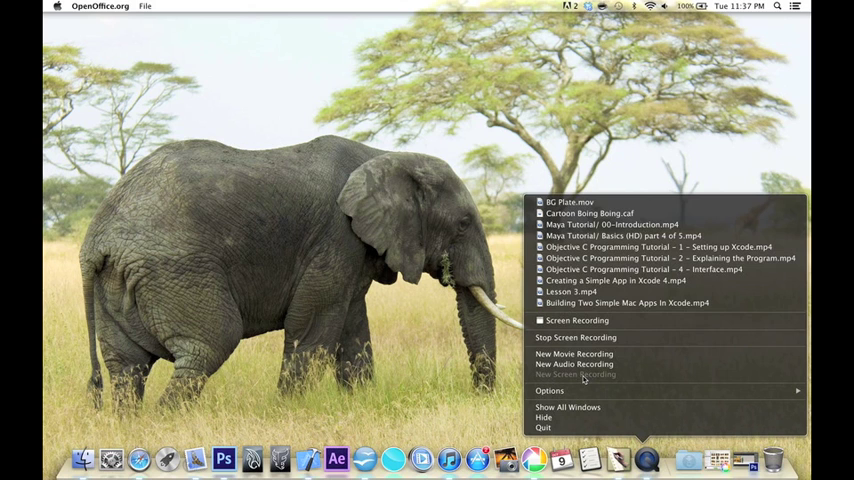
click(397, 344)
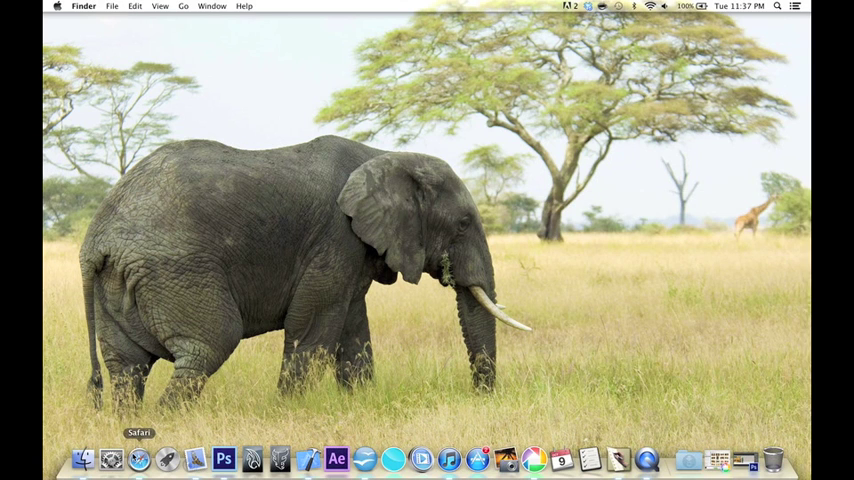
click(167, 459)
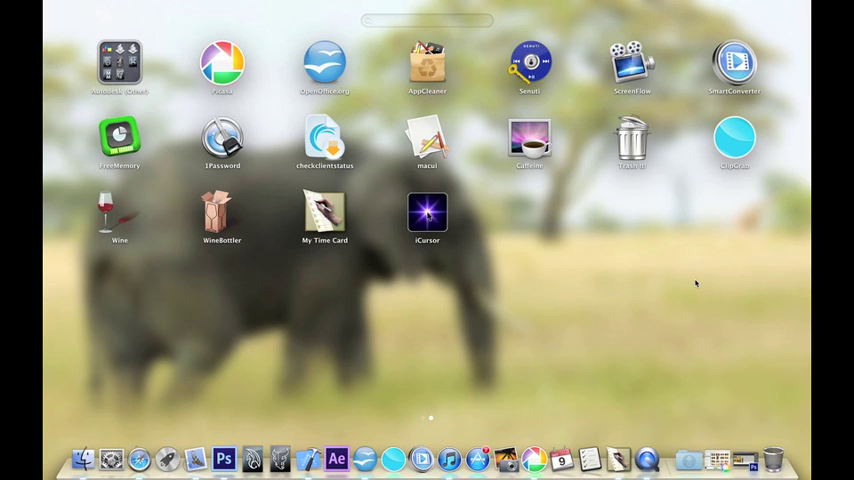
Step: Launch 1Password, try an empty-password unlock that fails, and close its window
click(155, 97)
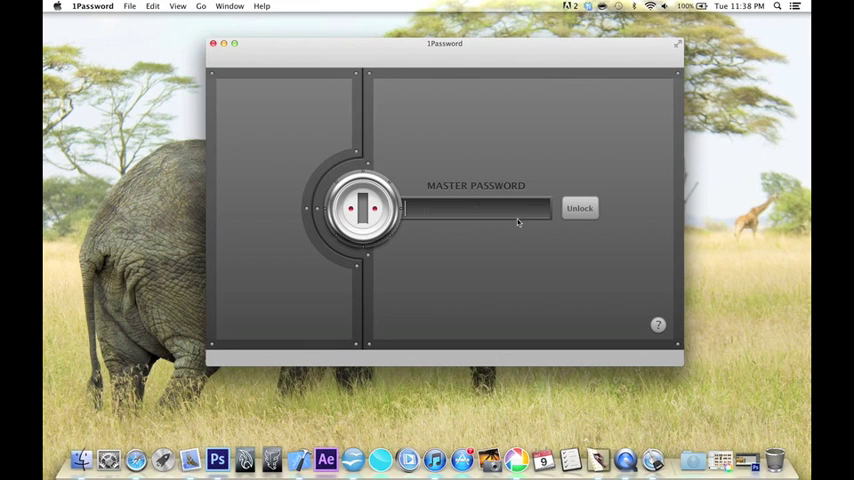
click(588, 213)
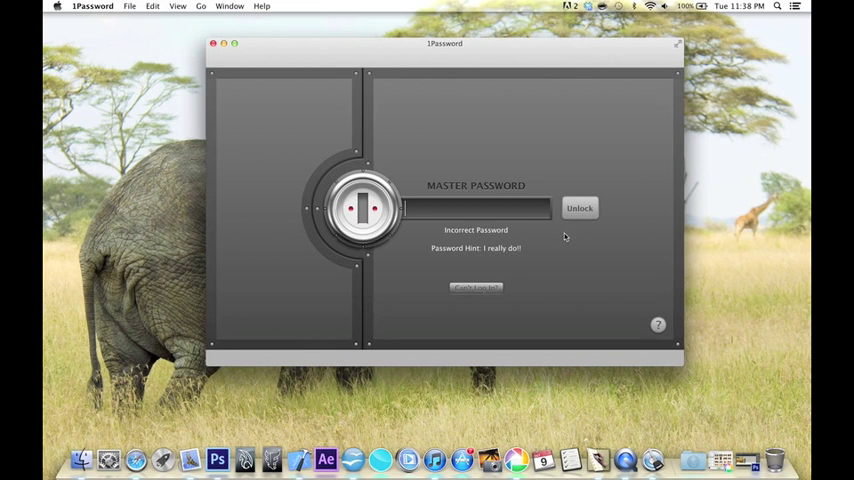
click(212, 44)
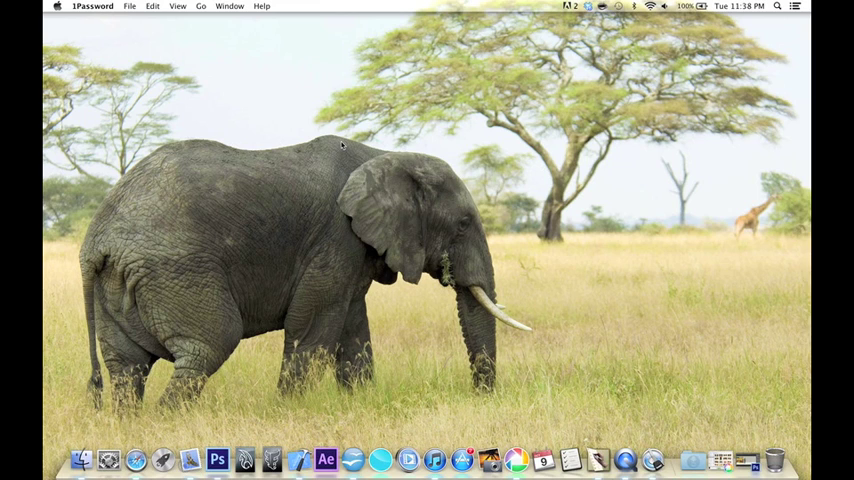